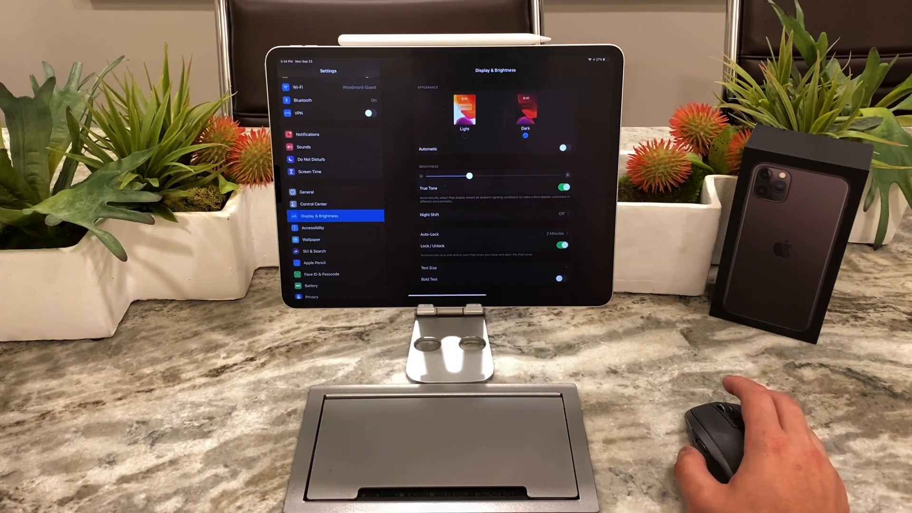
Step: Switch the appearance to Light in Display & Brightness, then back to Dark
left_click(466, 121)
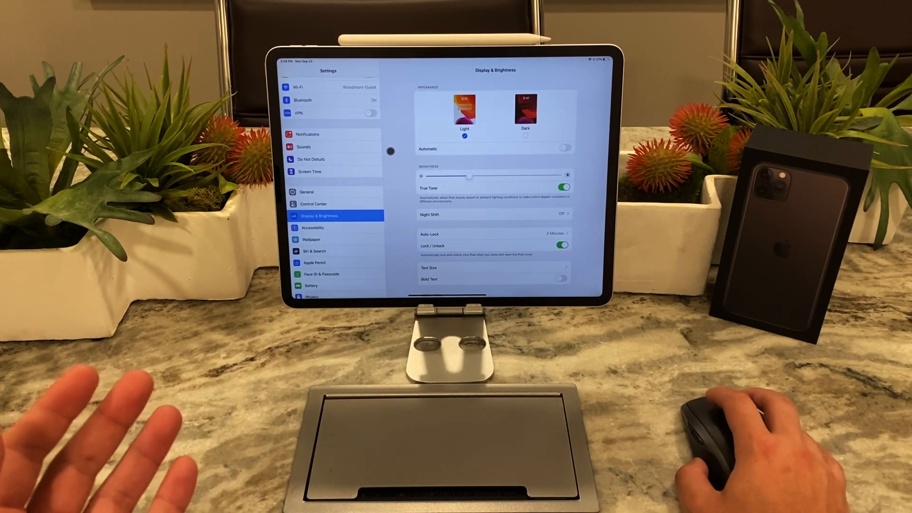
left_click(525, 123)
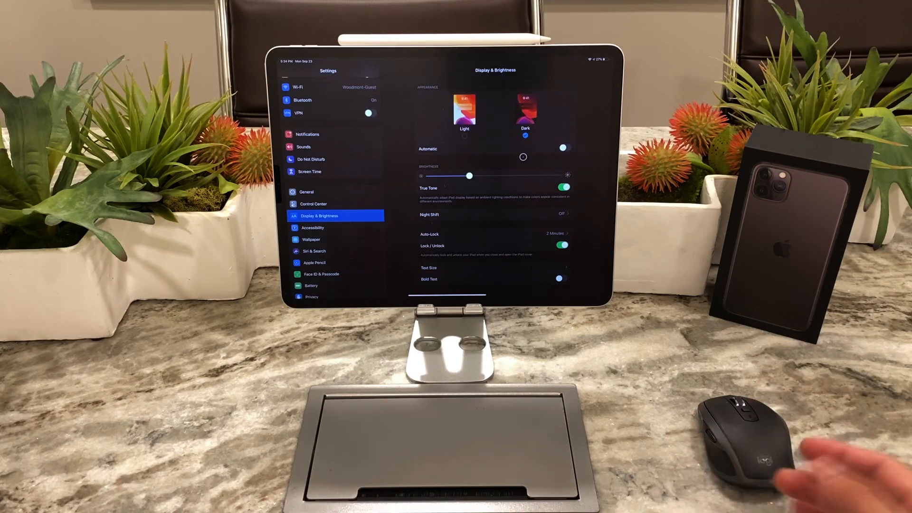
left_click_drag(463, 294, 515, 268)
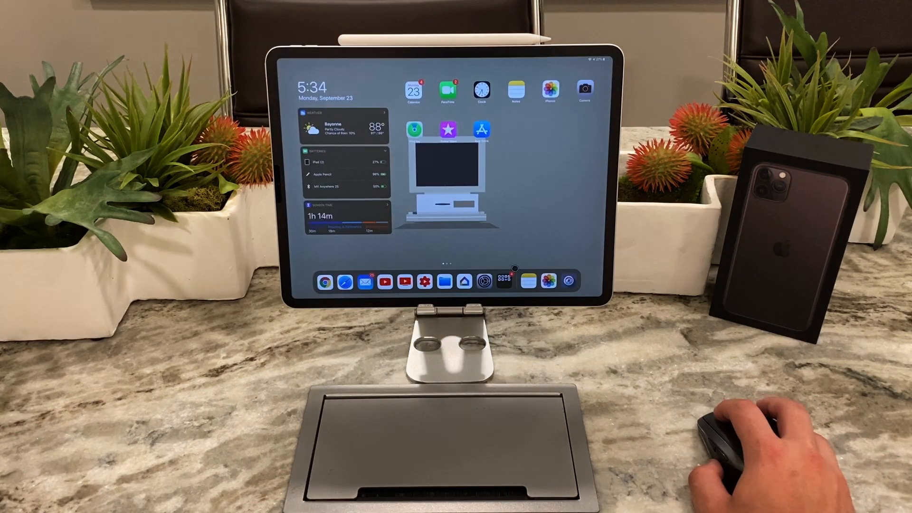
left_click(530, 282)
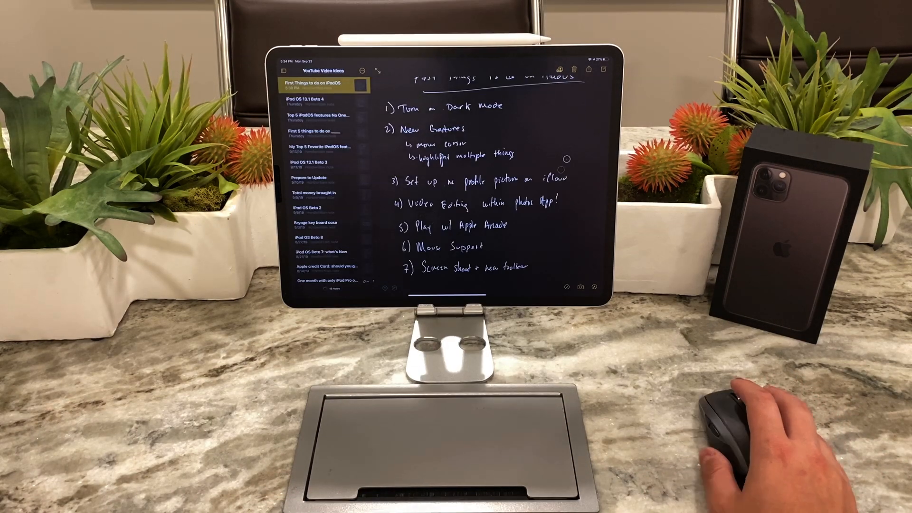
left_click_drag(446, 293, 447, 263)
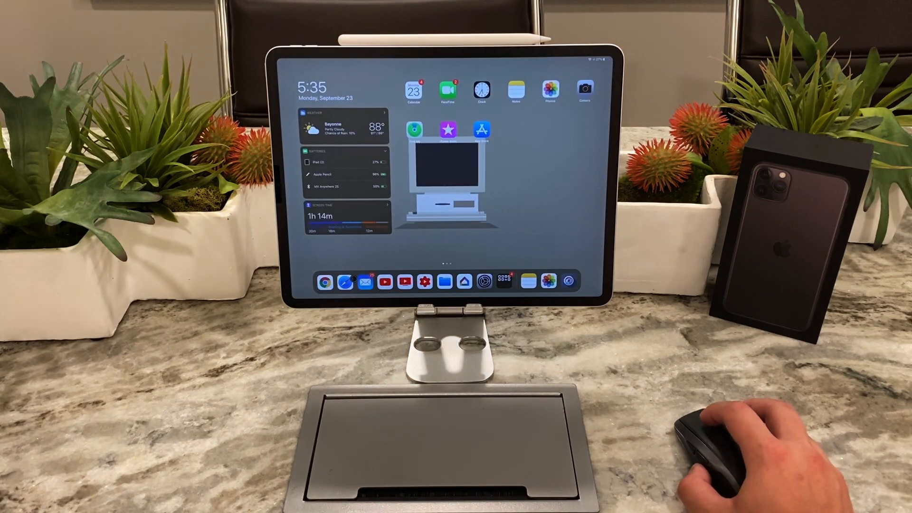
left_click_drag(366, 282, 349, 280)
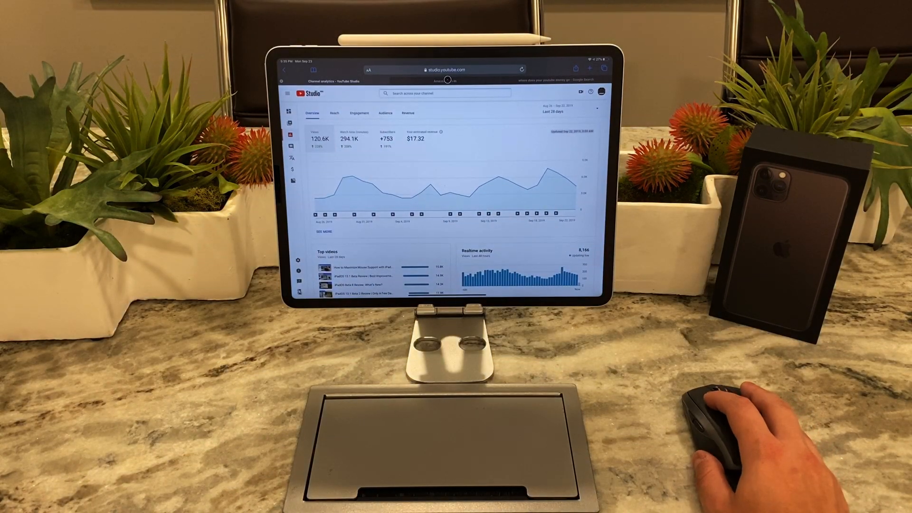
middle_click(539, 98)
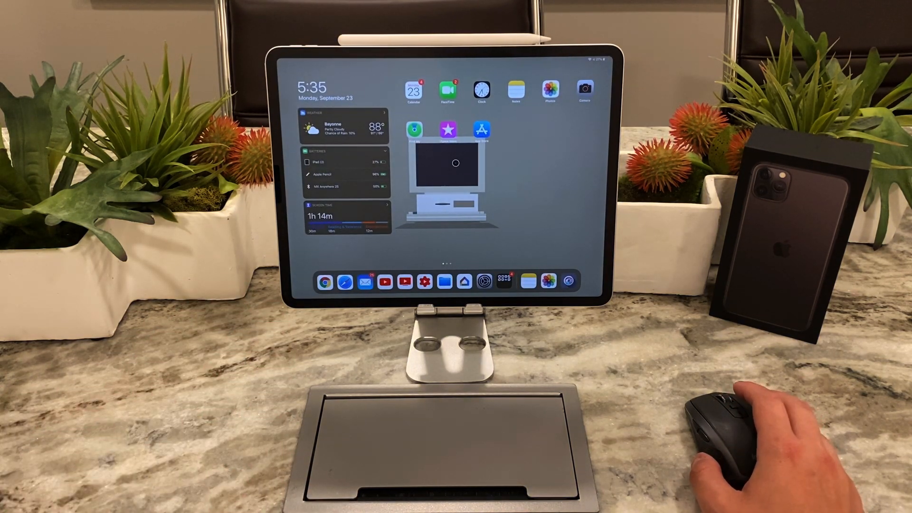
scroll(456, 164, "right", 5)
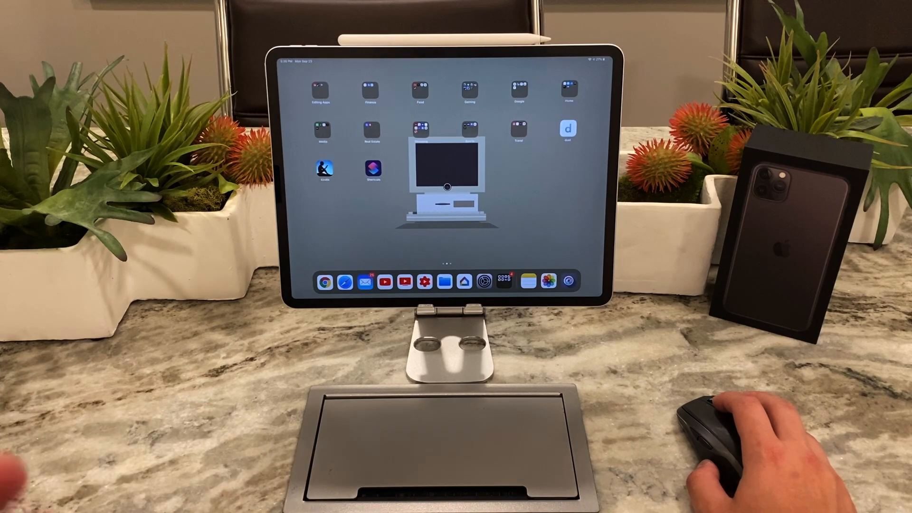
scroll(448, 187, "left", 5)
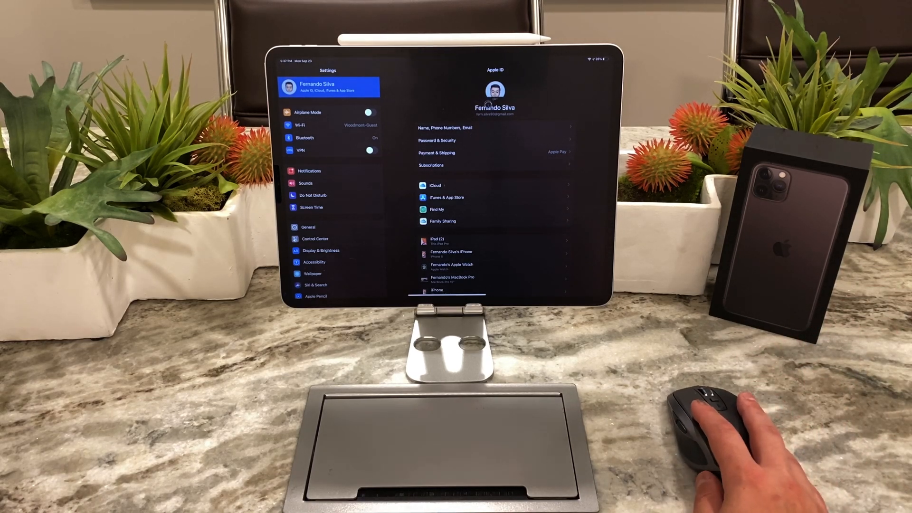
middle_click(489, 185)
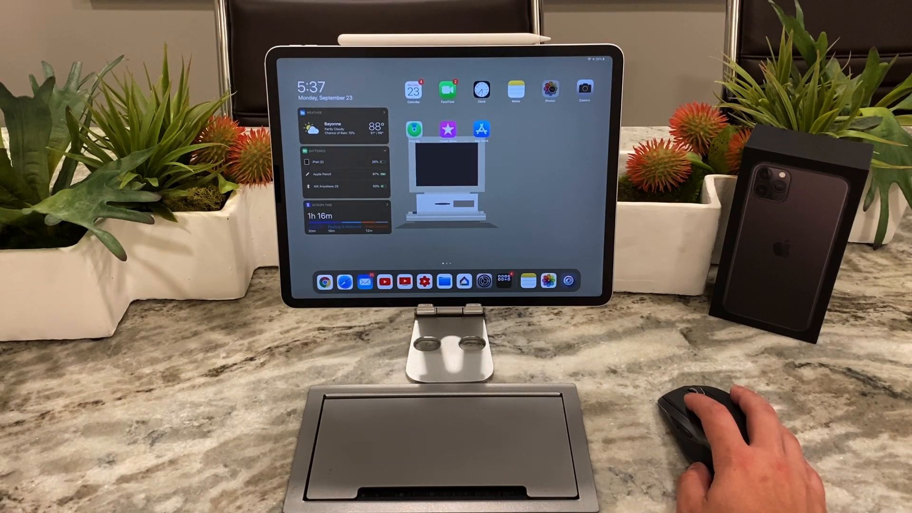
Step: Browse to the Recents album and view the phone case video full-screen
left_click(549, 89)
left_click(322, 136)
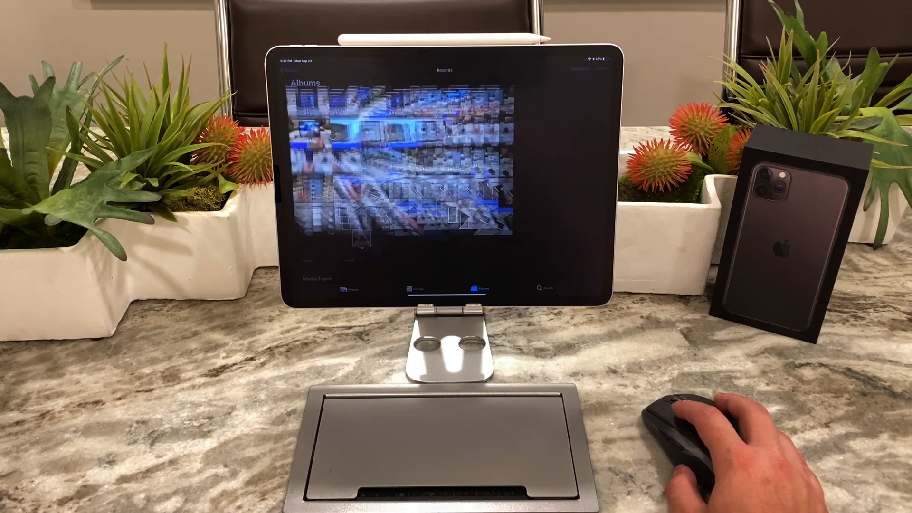
left_click(490, 259)
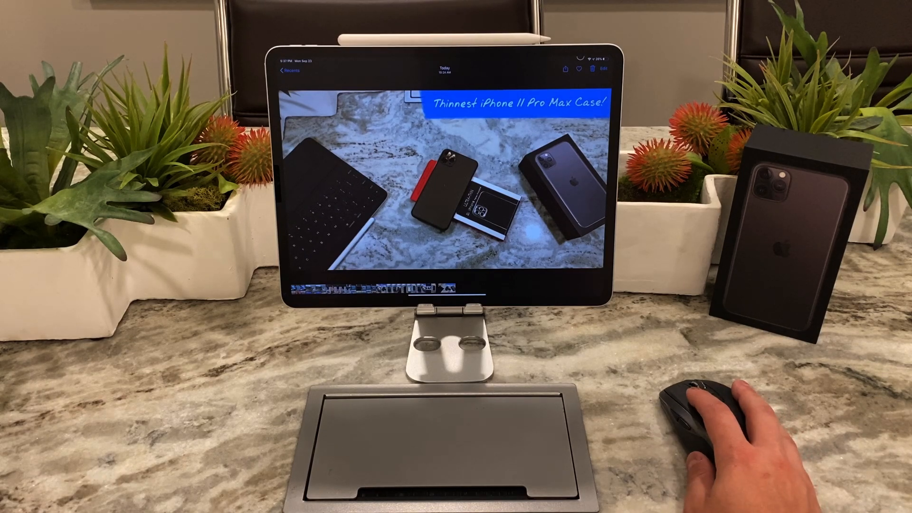
Step: Enter the editor for the phone case video, cancel without changes, and return to the Recents grid
left_click(606, 70)
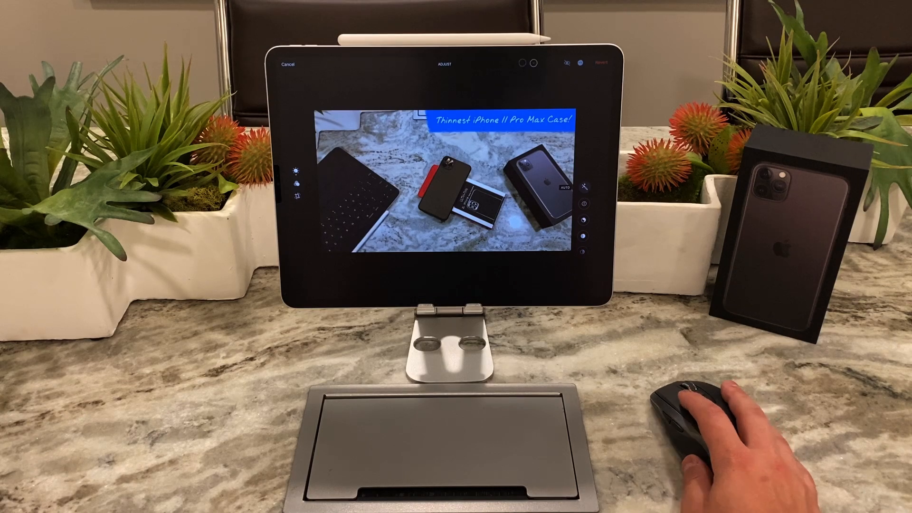
left_click(287, 64)
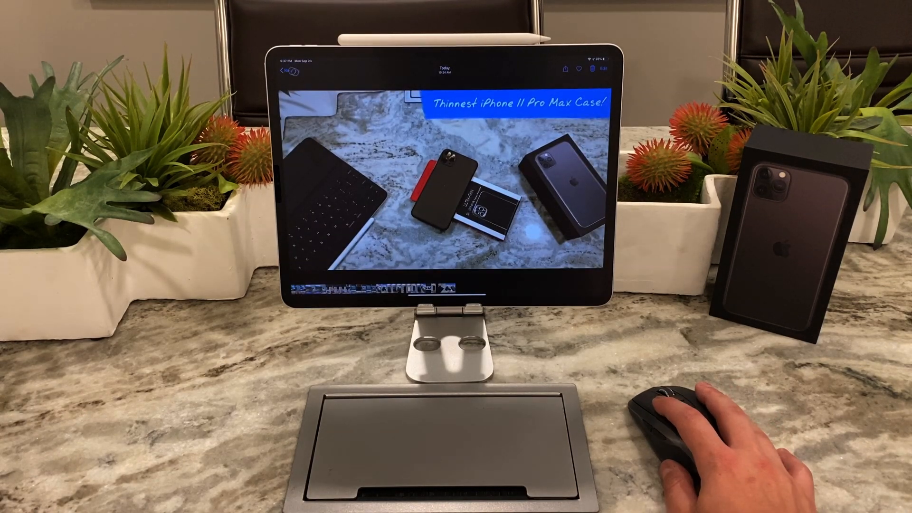
left_click(288, 70)
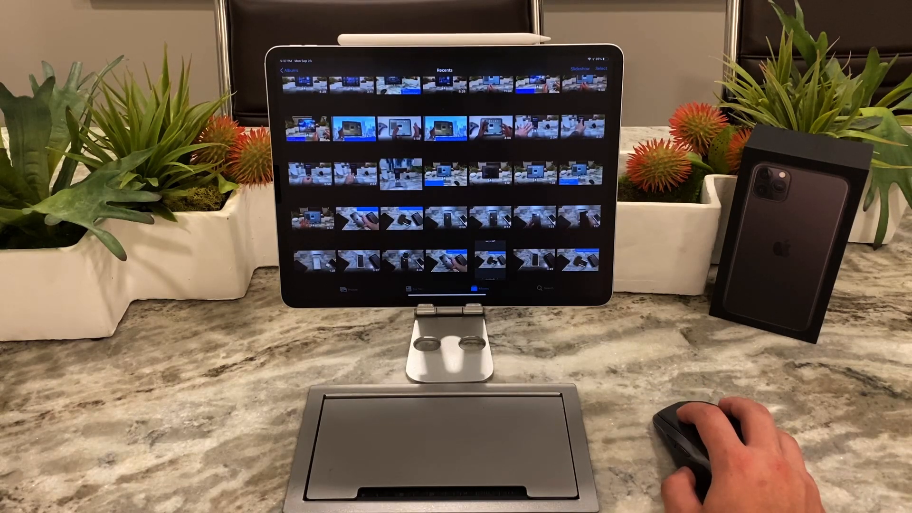
Step: View the iPhone box video full-screen and start a crop edit on it
left_click(491, 260)
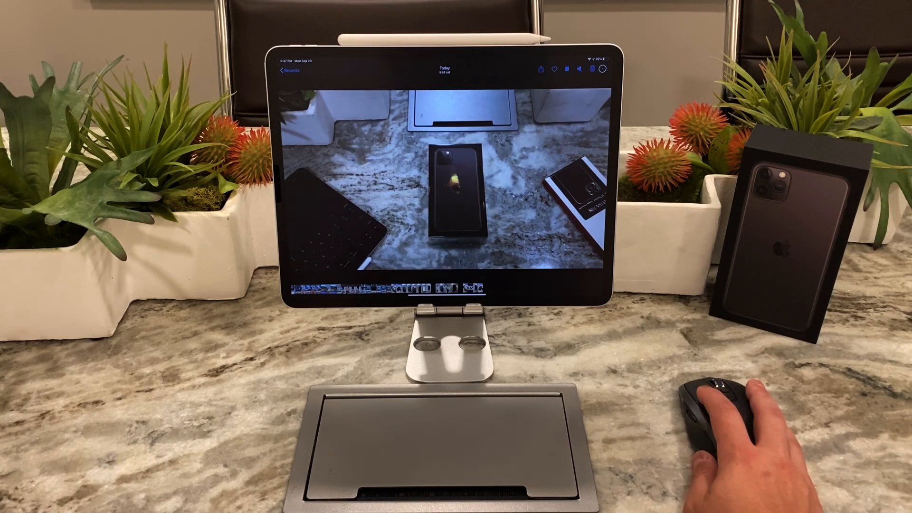
left_click(602, 68)
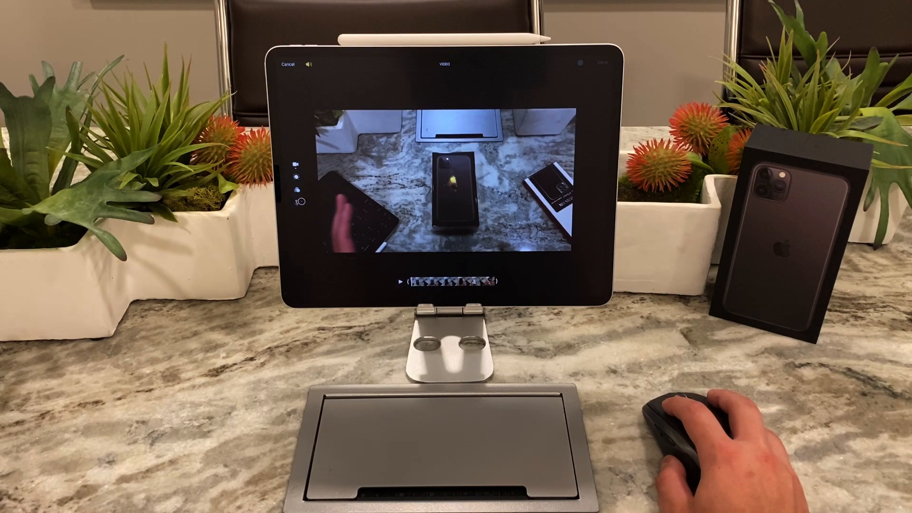
left_click(298, 204)
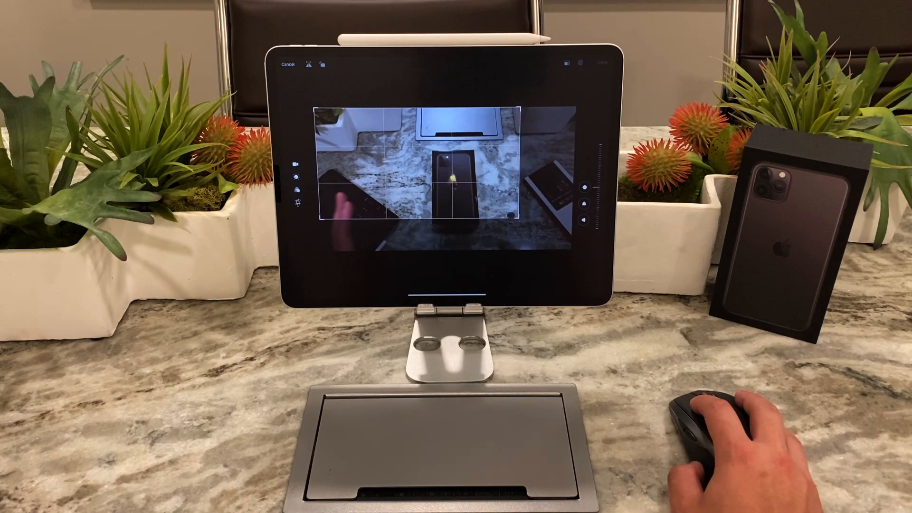
Step: Drag the crop corner back out to the full frame, finish the edit, and leave Photos for home
left_click_drag(511, 215, 599, 252)
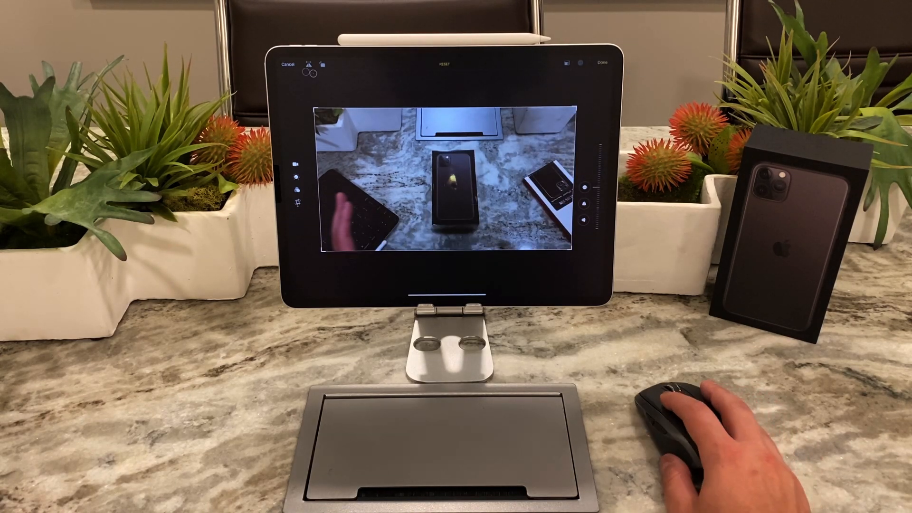
left_click(291, 68)
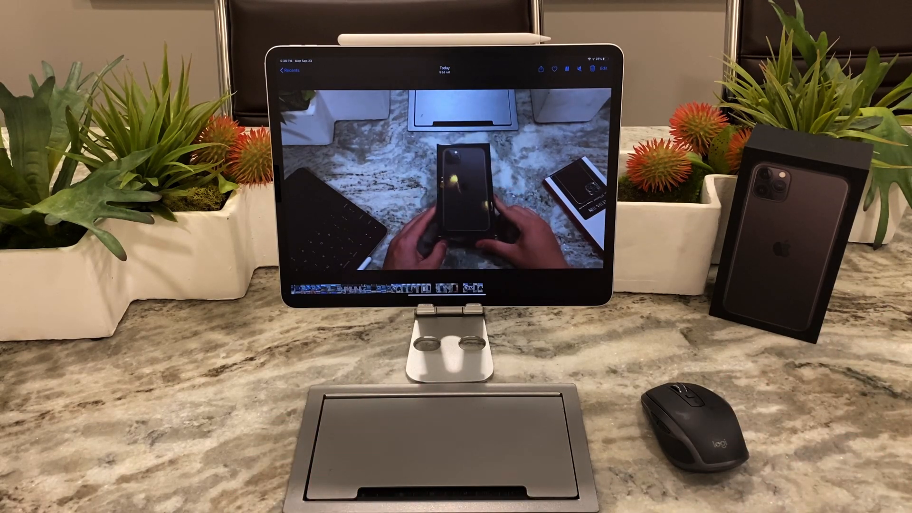
middle_click(471, 140)
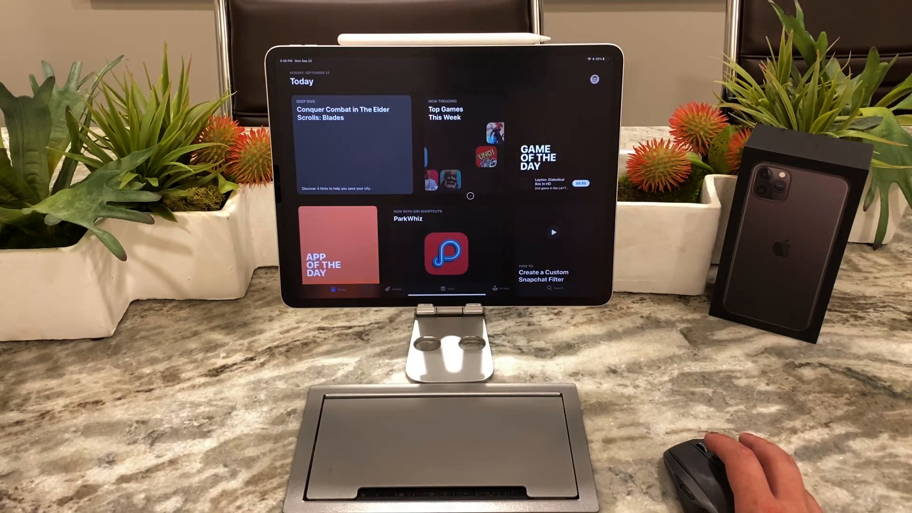
Step: Browse the Arcade games section of the App Store
left_click(518, 289)
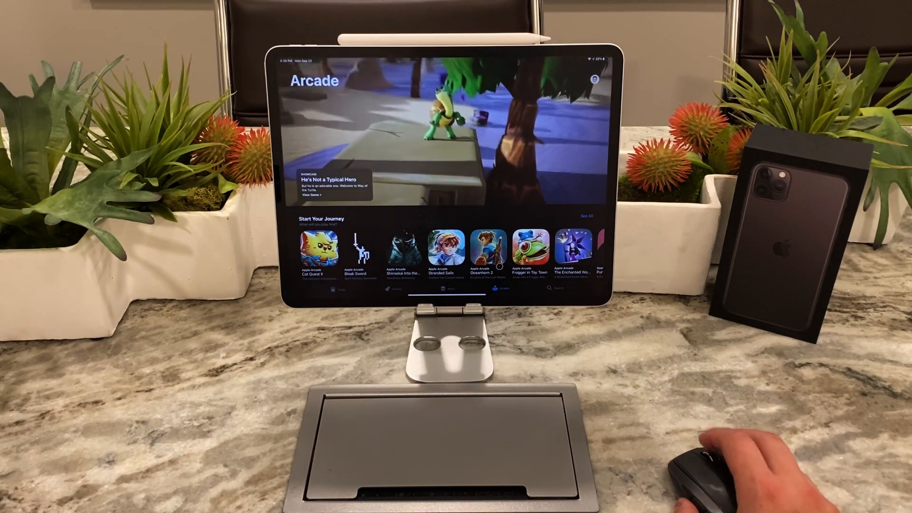
scroll(473, 220, "down", 5)
scroll(473, 220, "down", 3)
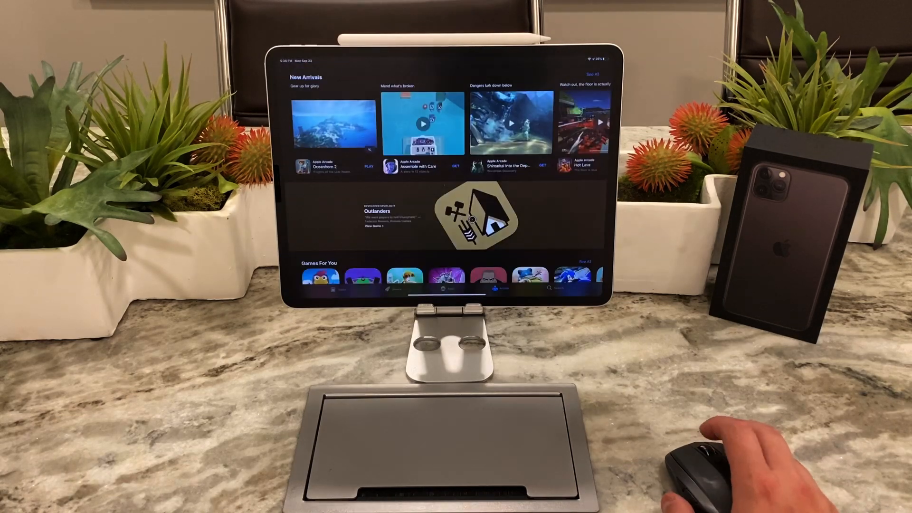
scroll(473, 220, "down", 2)
scroll(473, 219, "down", 2)
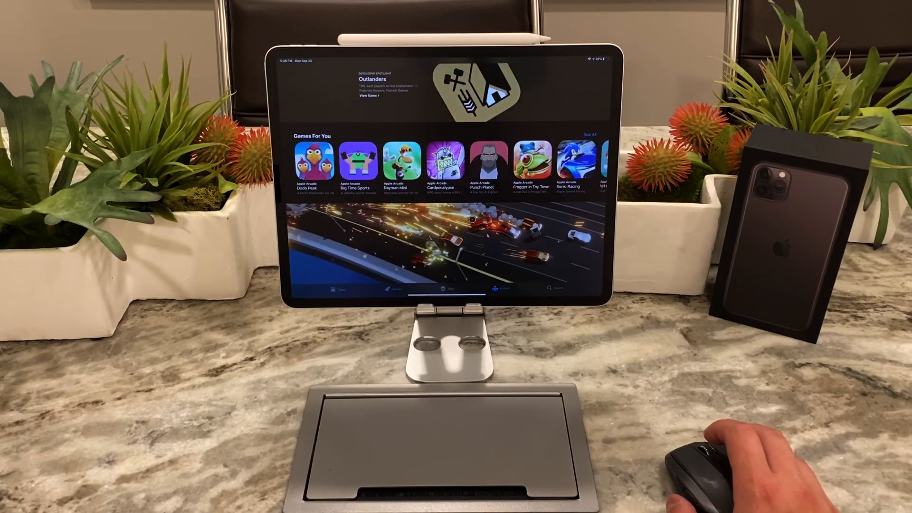
scroll(473, 220, "down", 2)
scroll(472, 220, "down", 2)
scroll(473, 219, "down", 2)
scroll(473, 220, "down", 2)
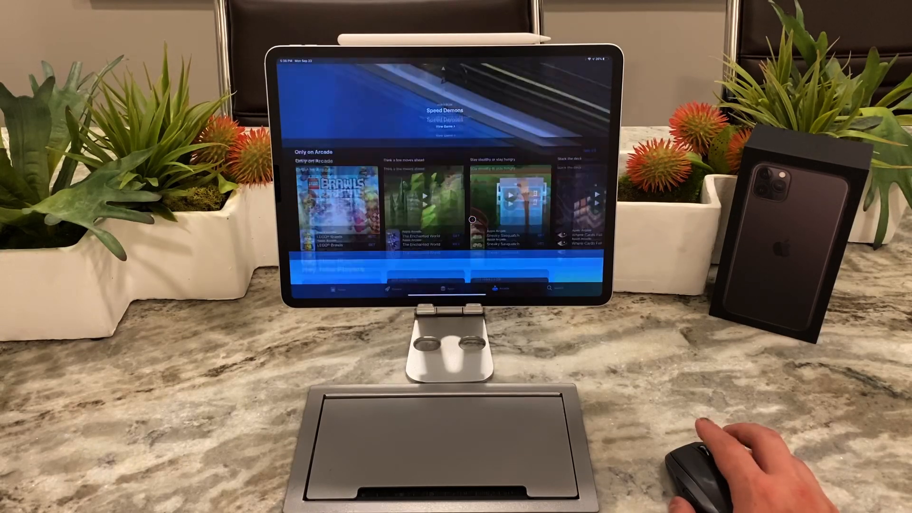
scroll(473, 220, "down", 3)
scroll(473, 220, "down", 3)
scroll(472, 220, "down", 2)
scroll(473, 220, "down", 2)
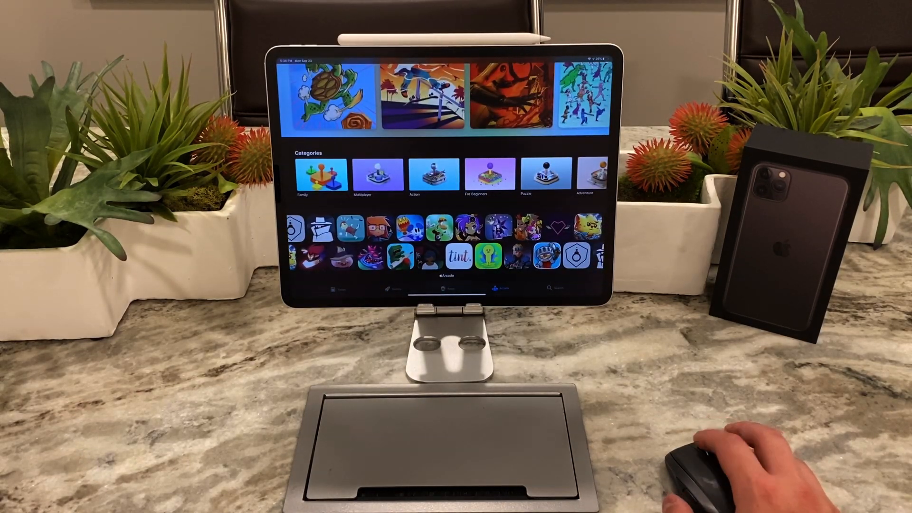
scroll(473, 220, "down", 1)
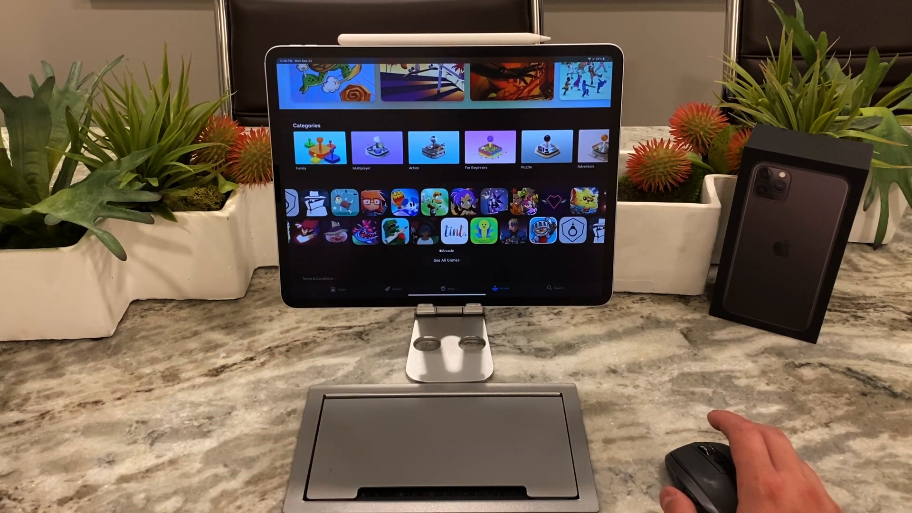
scroll(465, 185, "up", 3)
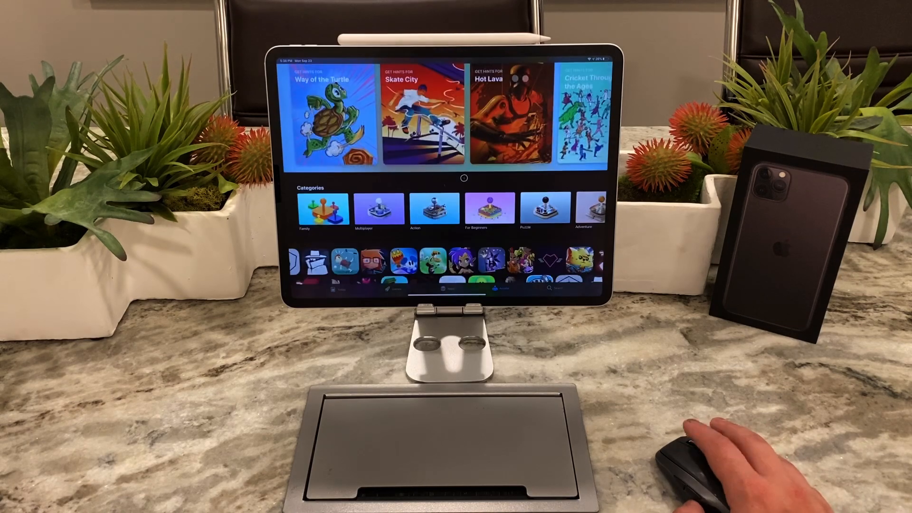
scroll(465, 186, "up", 5)
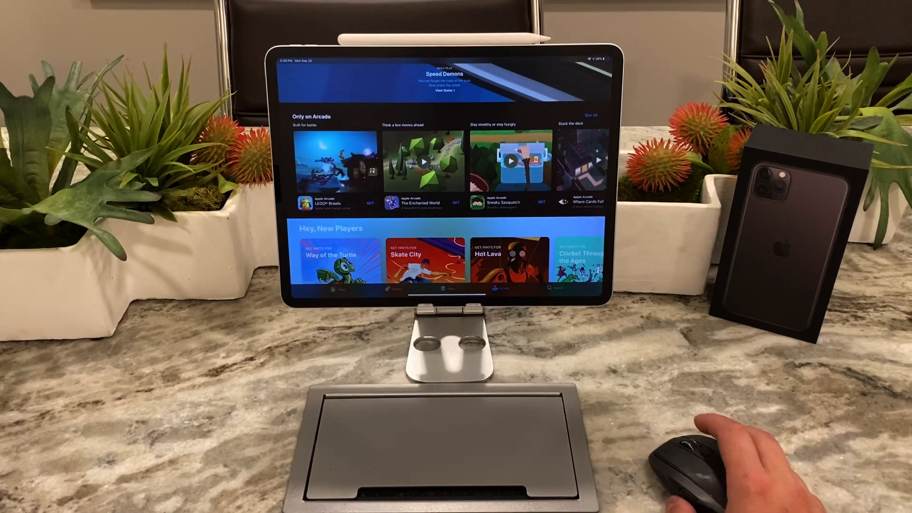
scroll(461, 183, "down", 1)
scroll(462, 184, "up", 2)
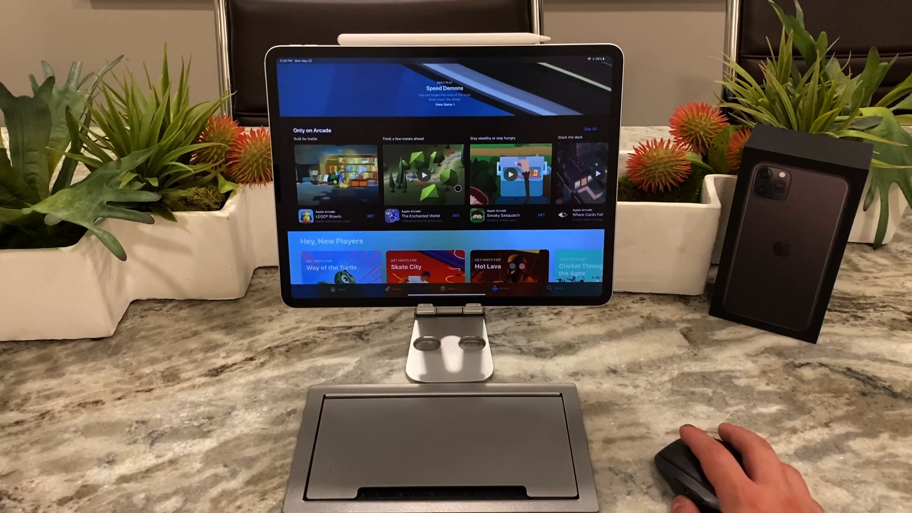
scroll(457, 189, "down", 2)
scroll(458, 188, "down", 1)
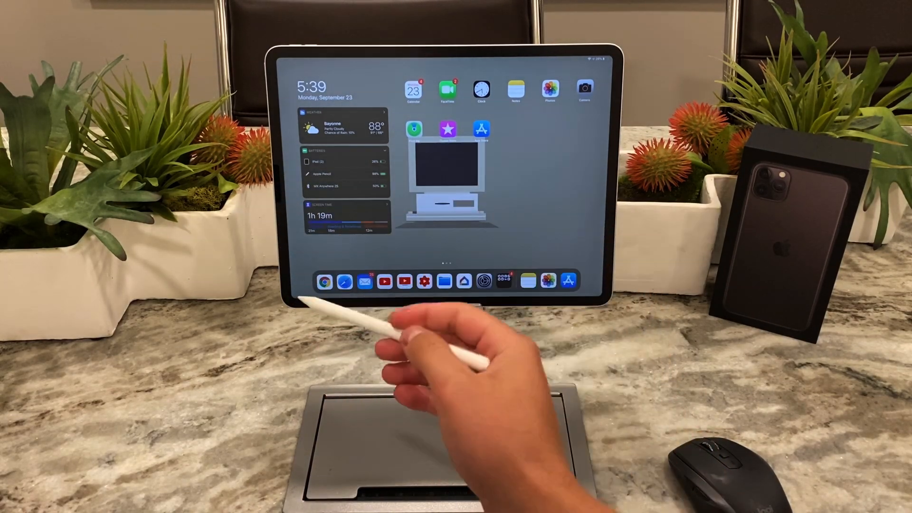
Step: Capture a home-screen screenshot with the Pencil corner swipe, scribble a yellow line, and toggle the markup toolbar
left_click_drag(292, 301, 328, 274)
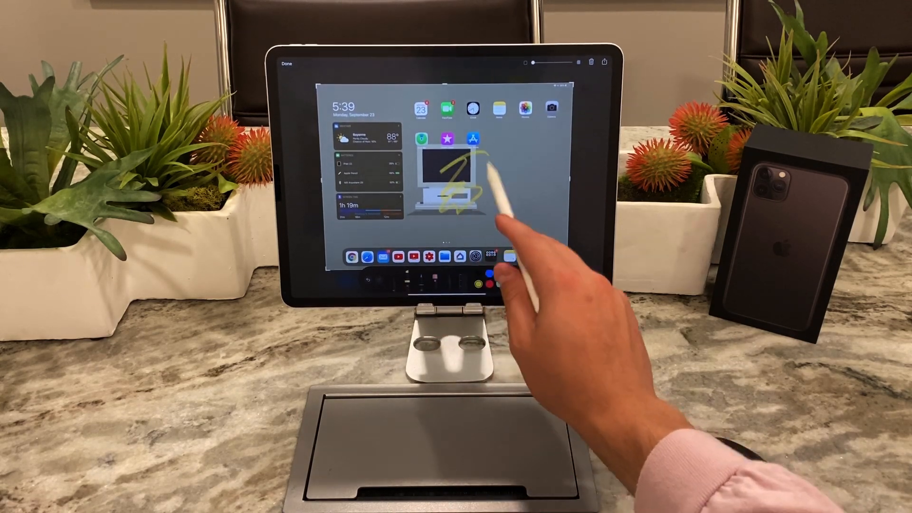
left_click_drag(457, 203, 538, 204)
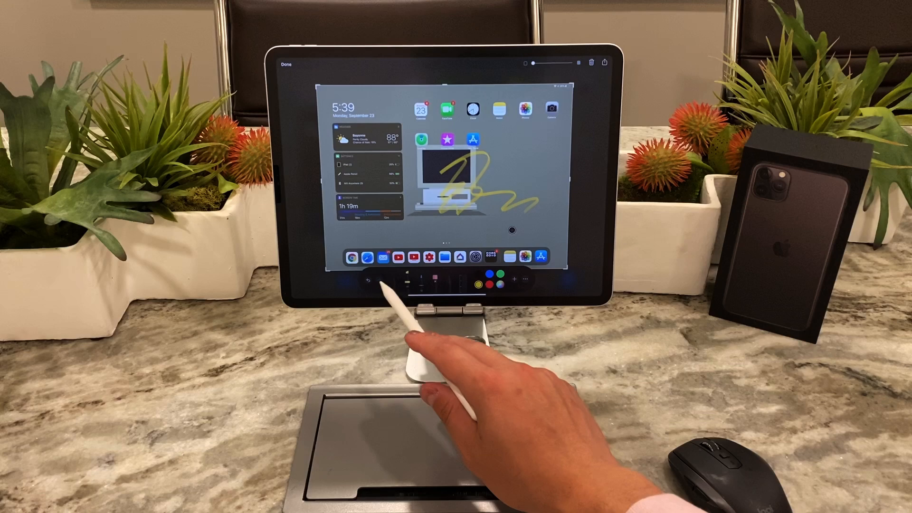
left_click(592, 63)
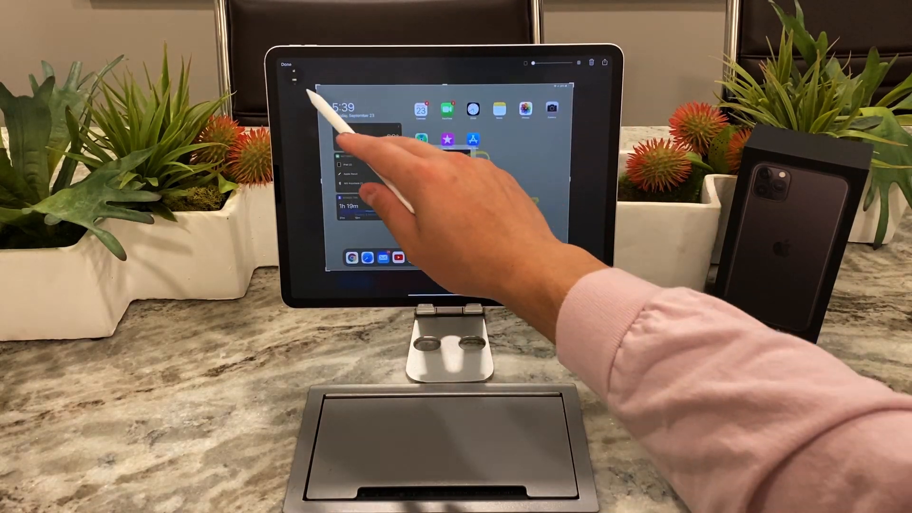
left_click(364, 70)
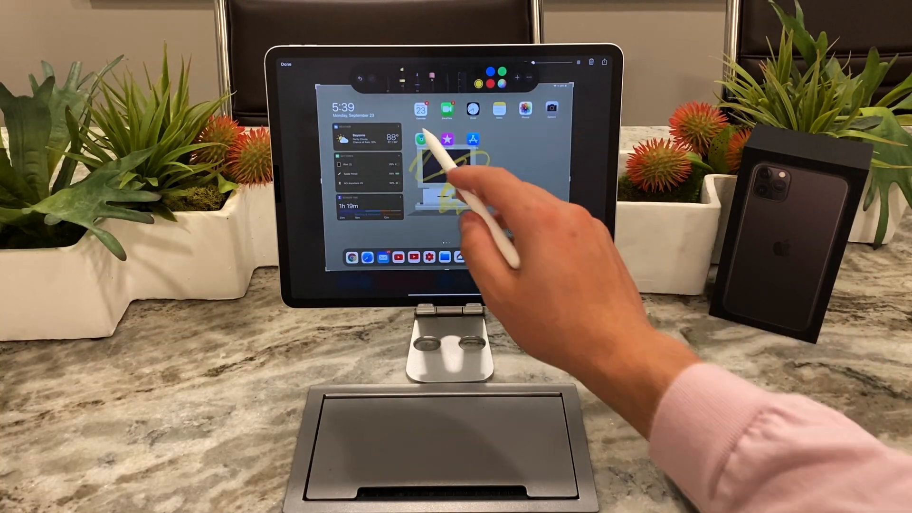
Step: Add several more yellow strokes across the screenshot and finish the markup with Done
left_click_drag(386, 106, 472, 108)
left_click_drag(520, 186, 492, 221)
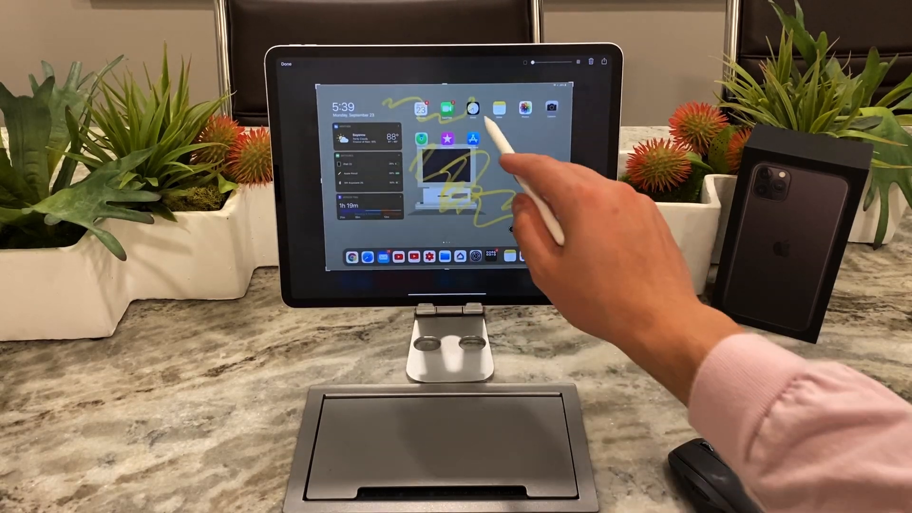
left_click_drag(428, 93, 495, 97)
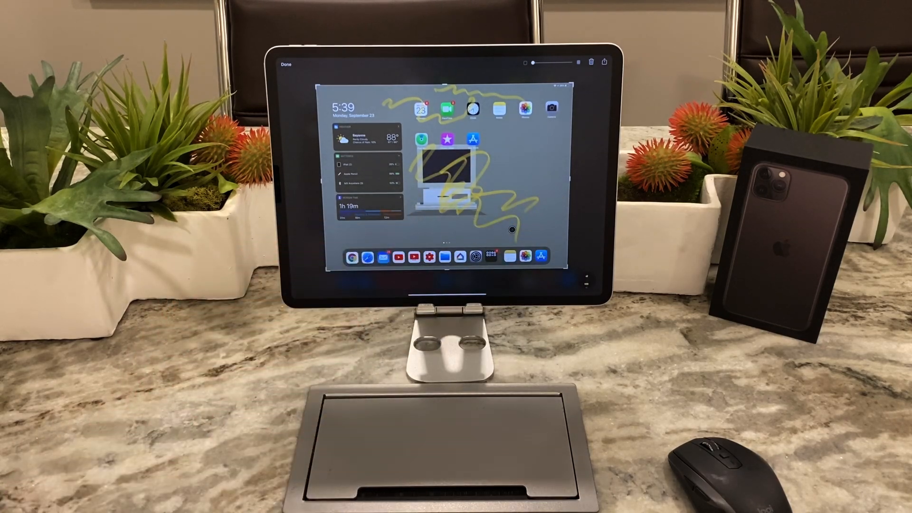
left_click(286, 64)
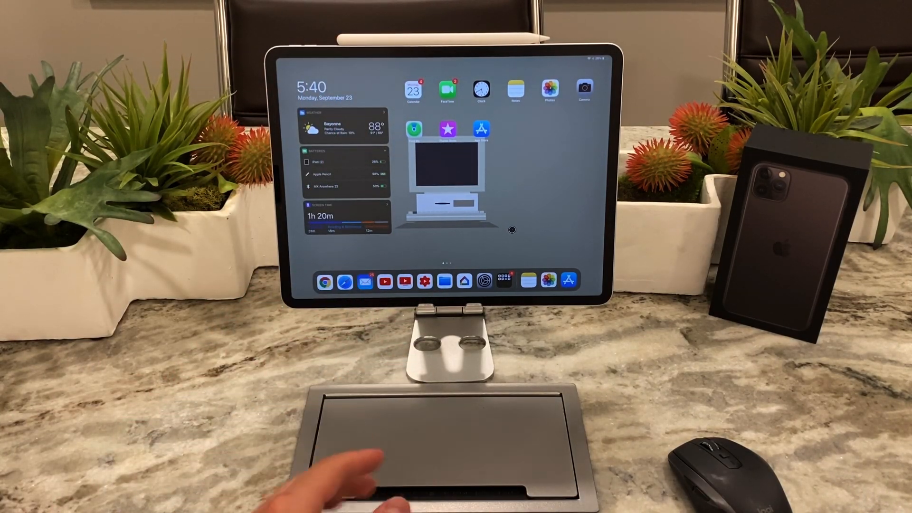
left_click(365, 282)
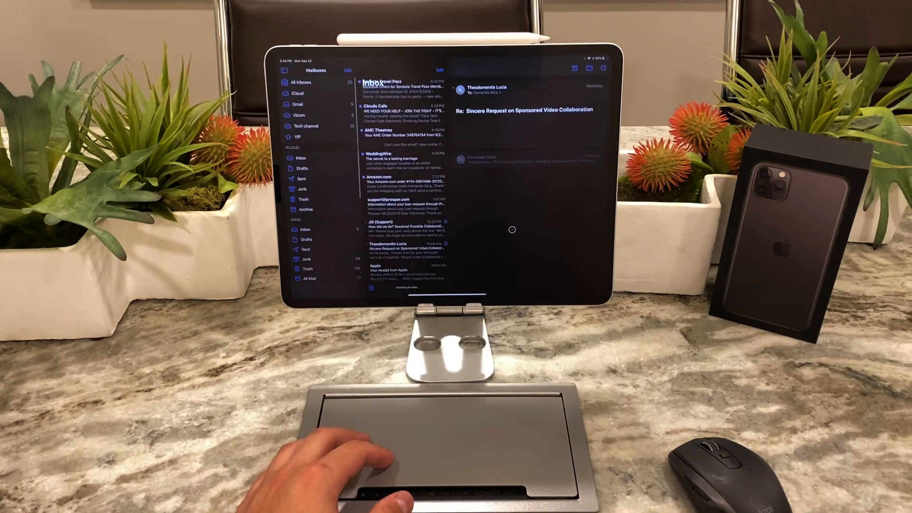
scroll(388, 208, "up", 3)
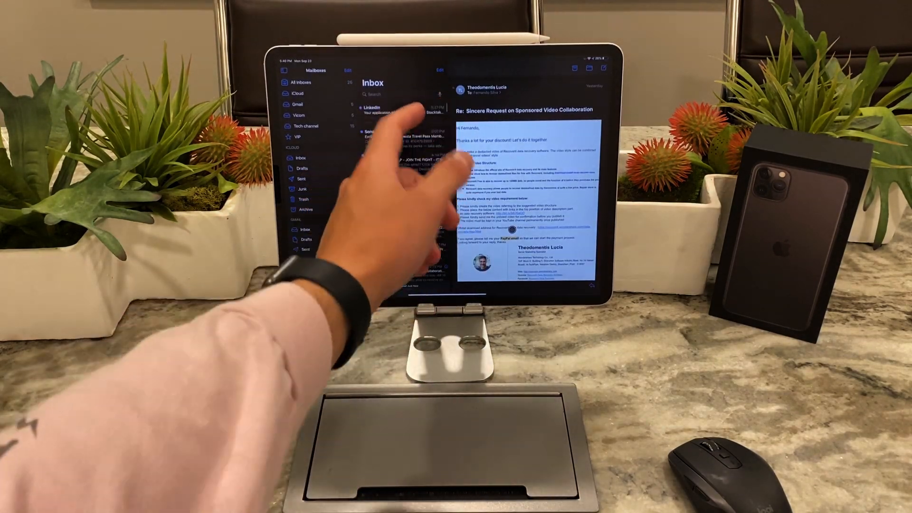
left_click(440, 70)
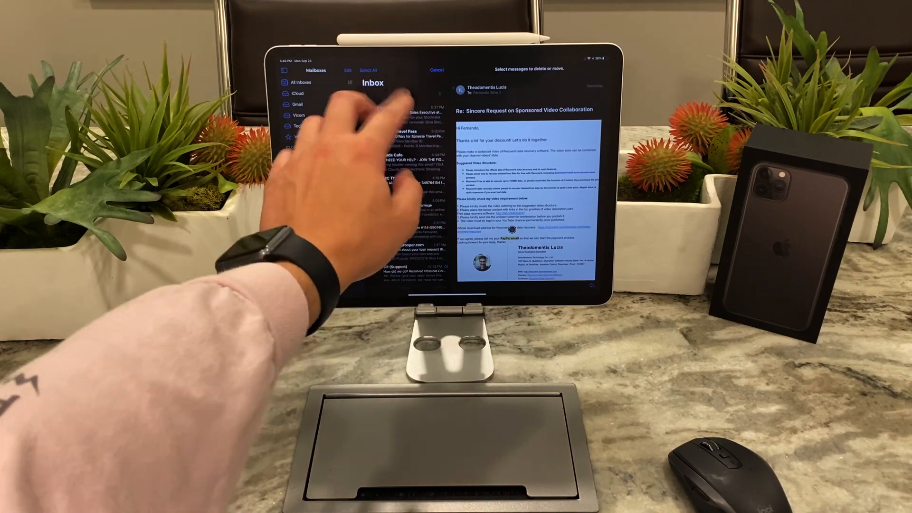
left_click(437, 70)
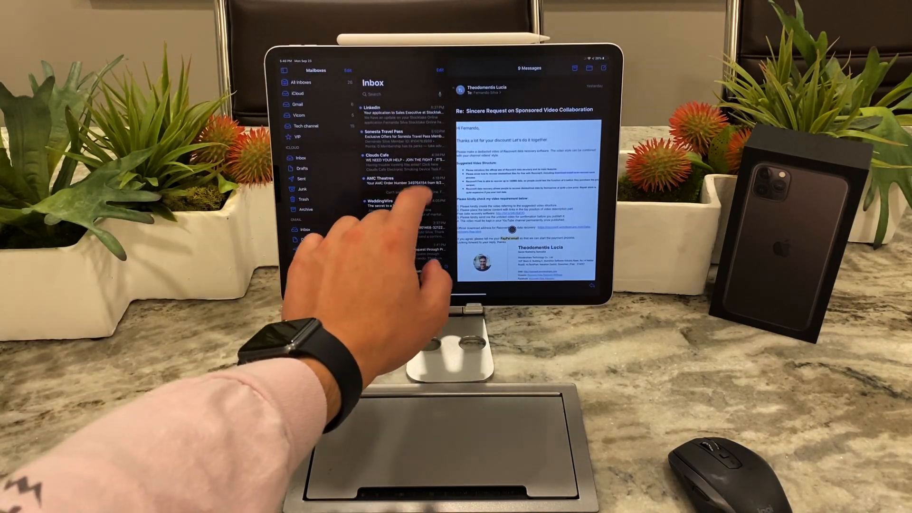
left_click(440, 70)
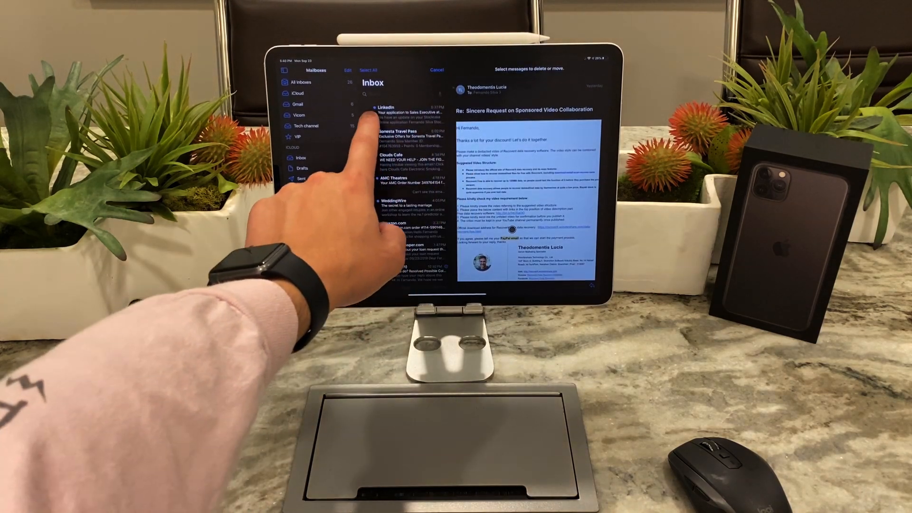
mouse_move(369, 114)
left_mouse_down()
mouse_move(362, 261)
mouse_move(367, 286)
mouse_move(379, 289)
left_mouse_up()
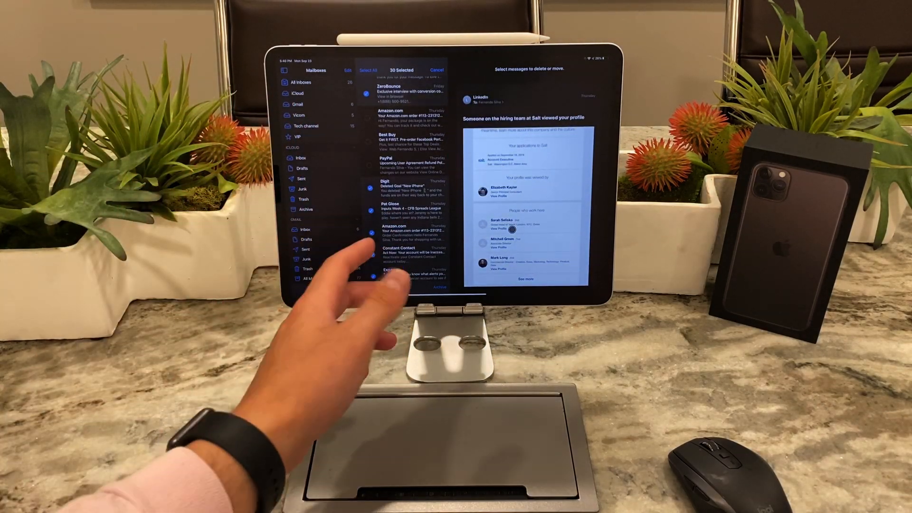
left_click(437, 71)
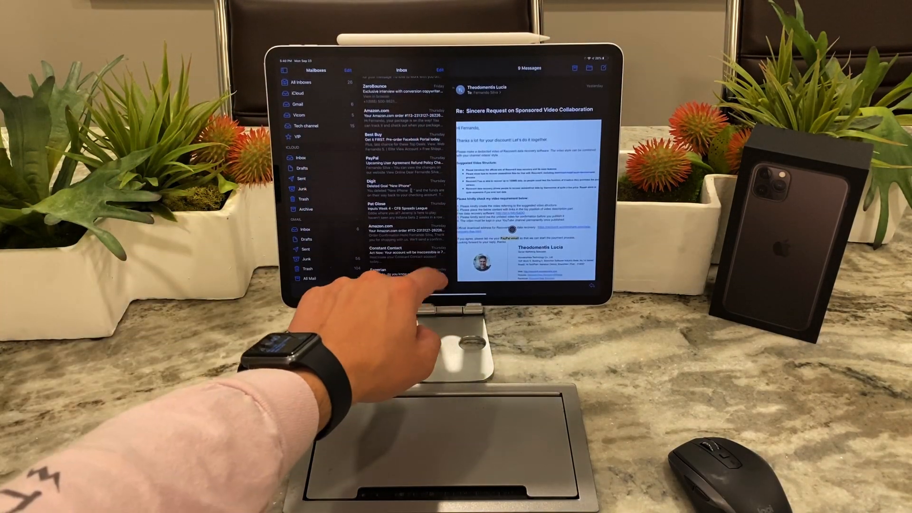
left_click_drag(428, 293, 418, 241)
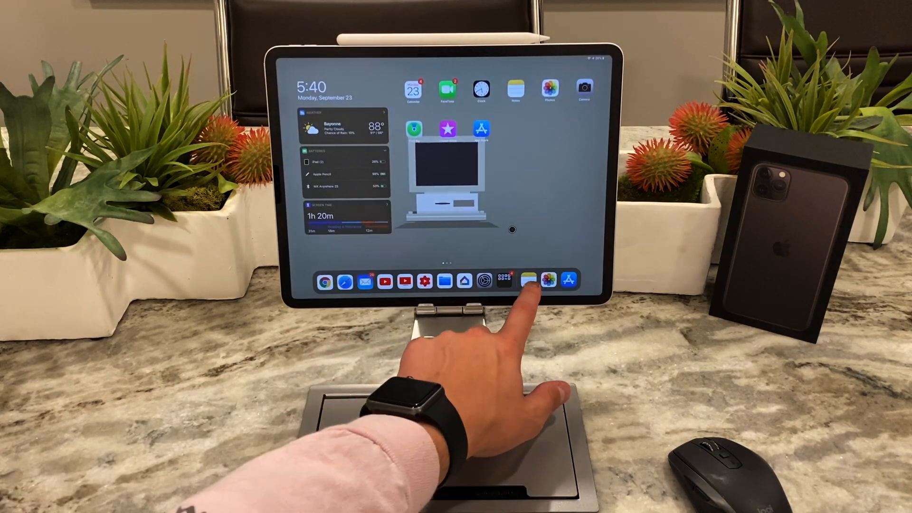
left_click(528, 281)
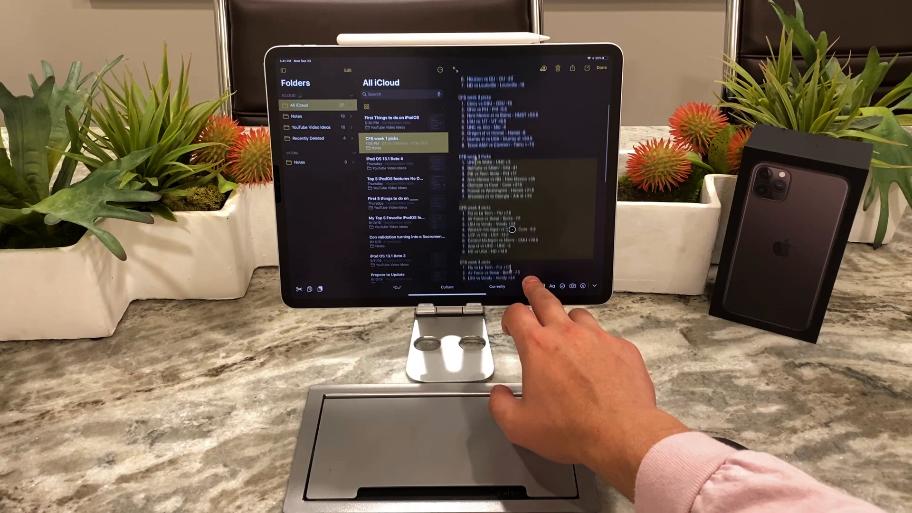
triple_click(513, 179)
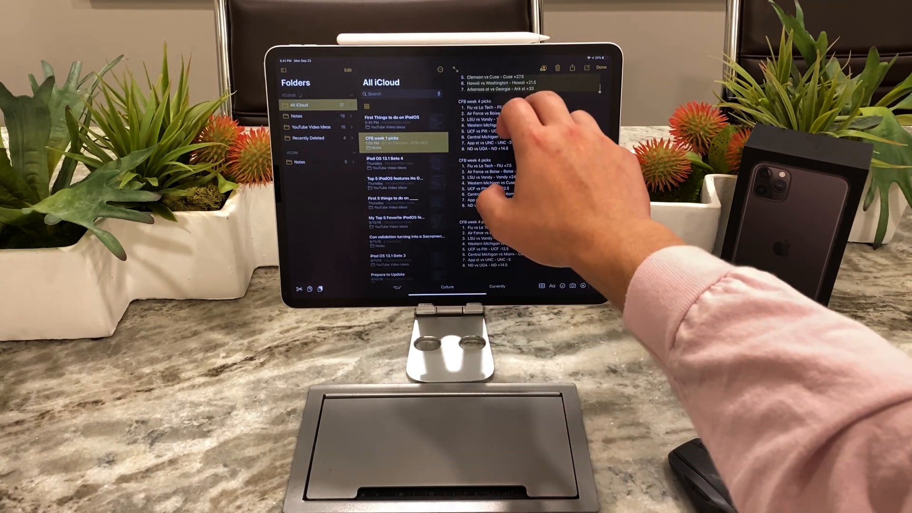
left_click(512, 229)
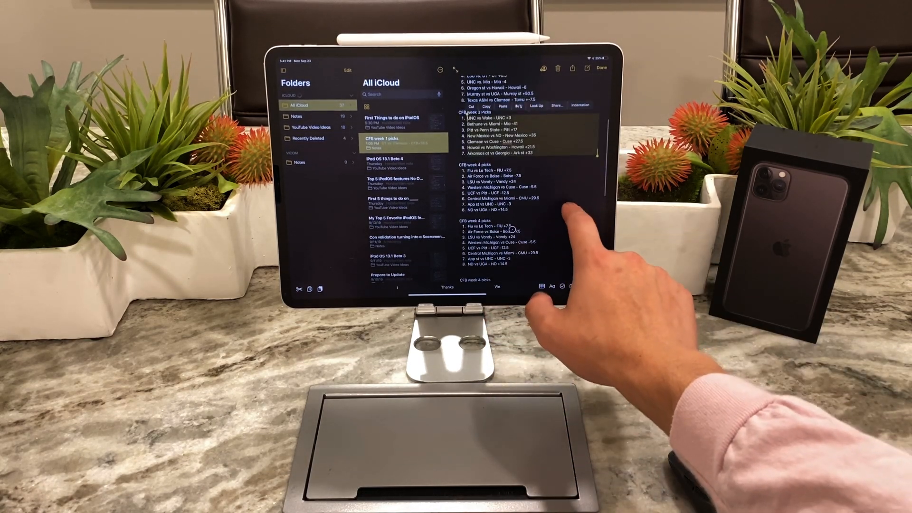
scroll(512, 229, "up", 2)
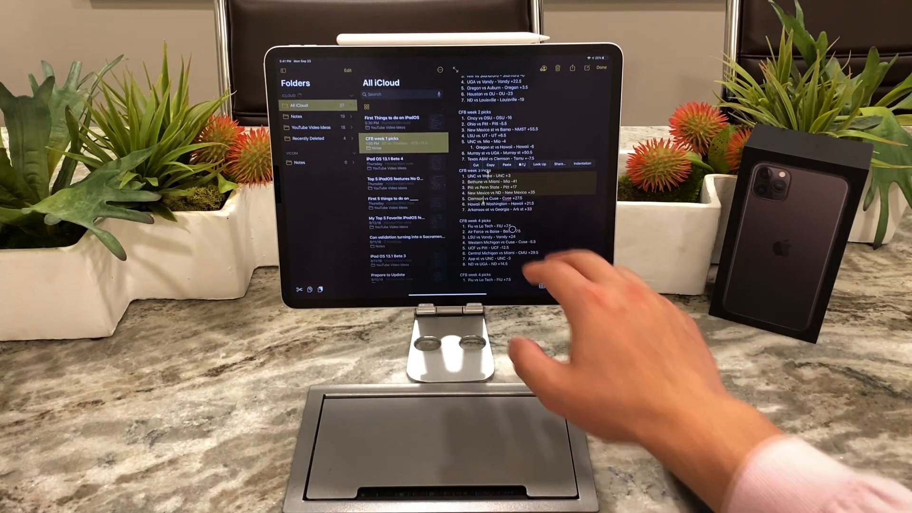
left_click(512, 229)
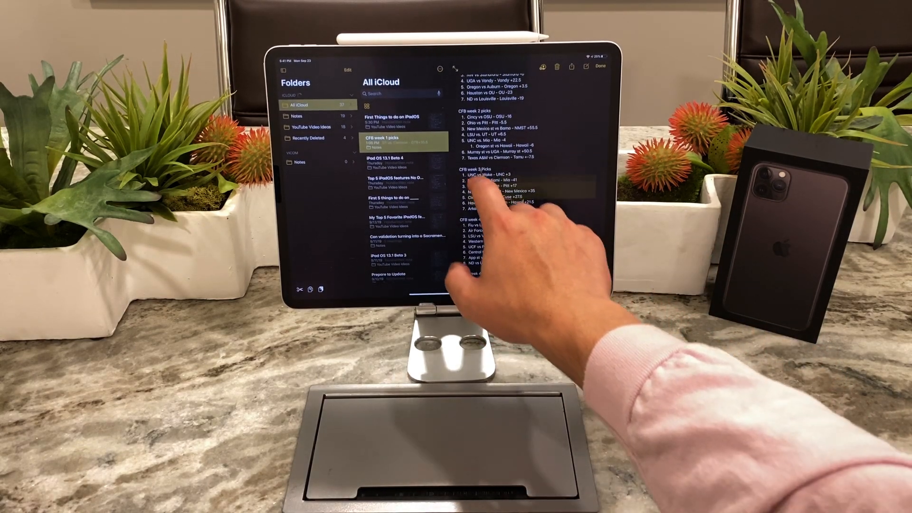
left_click(464, 112)
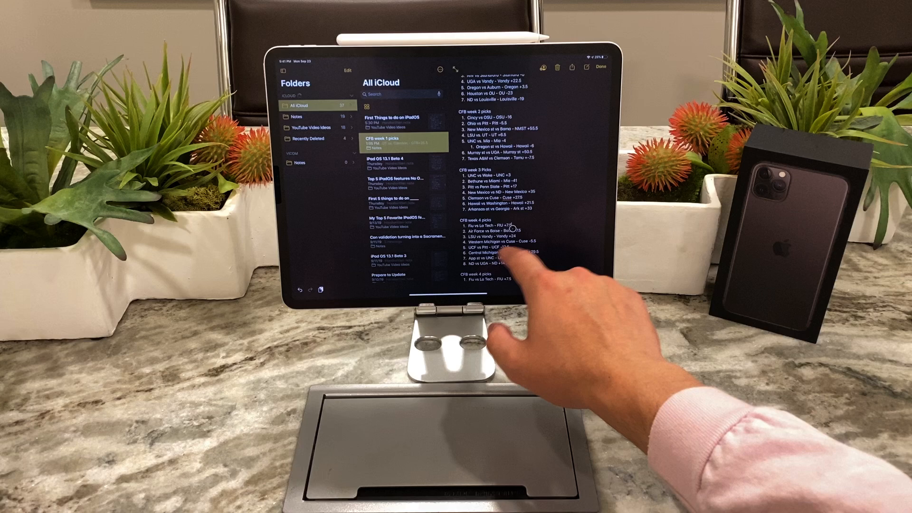
left_click(469, 181)
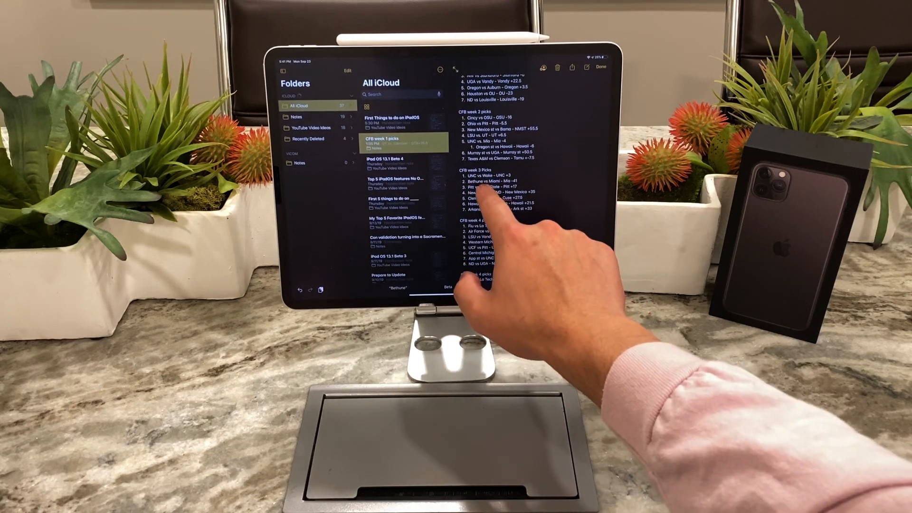
left_click(471, 182)
left_click(502, 152)
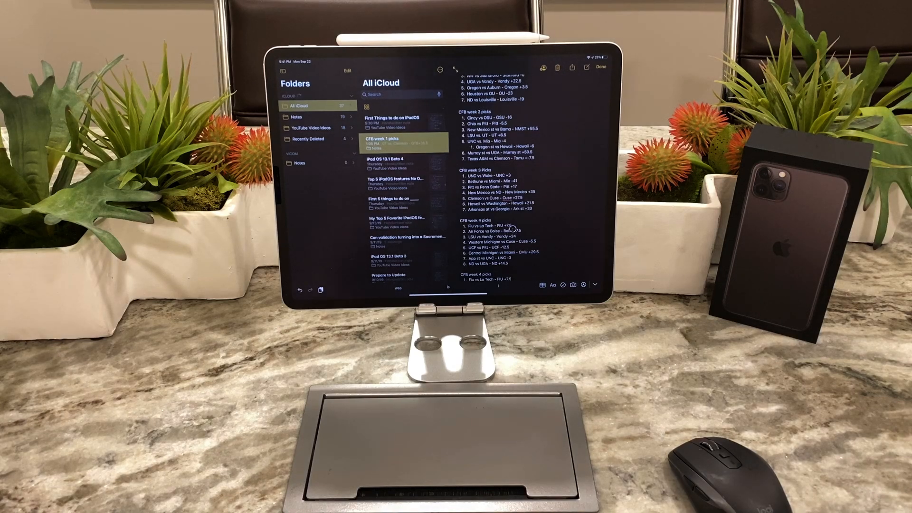
left_click_drag(447, 294, 443, 236)
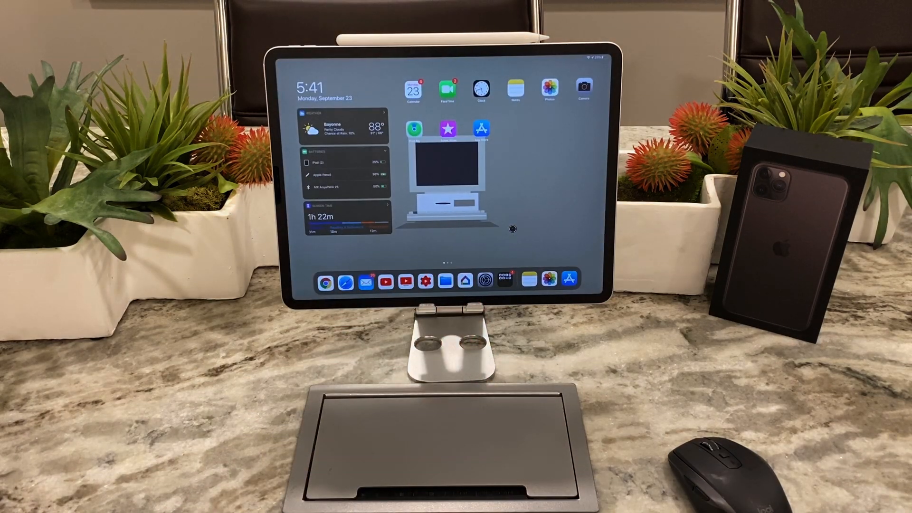